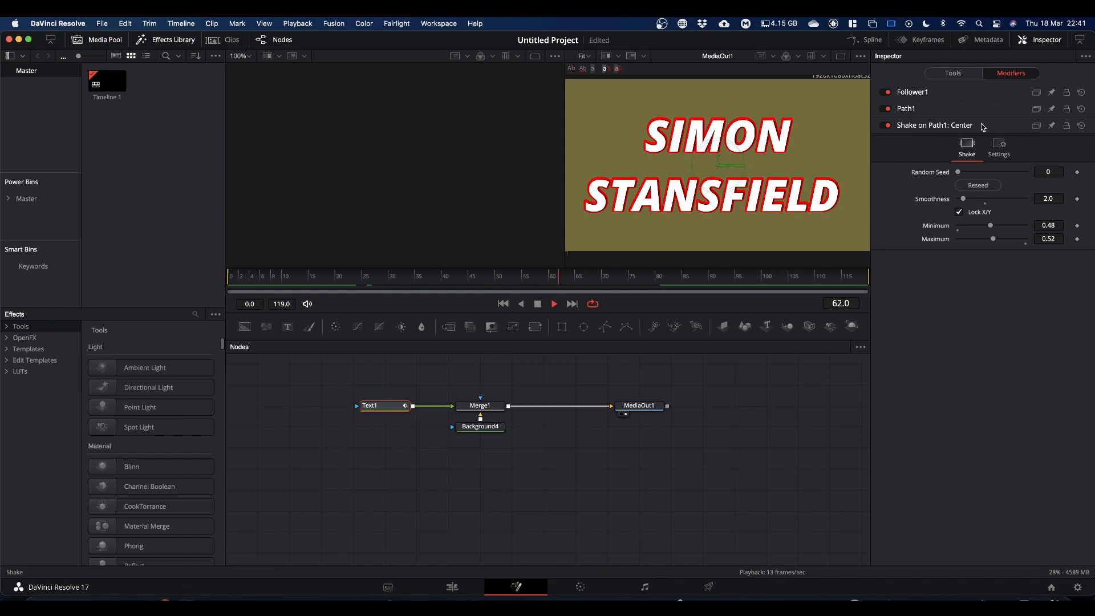
Step: Stop playback and animate the position offset of the Follower's shading element 2, Red Outline, with a path
left_click(912, 92)
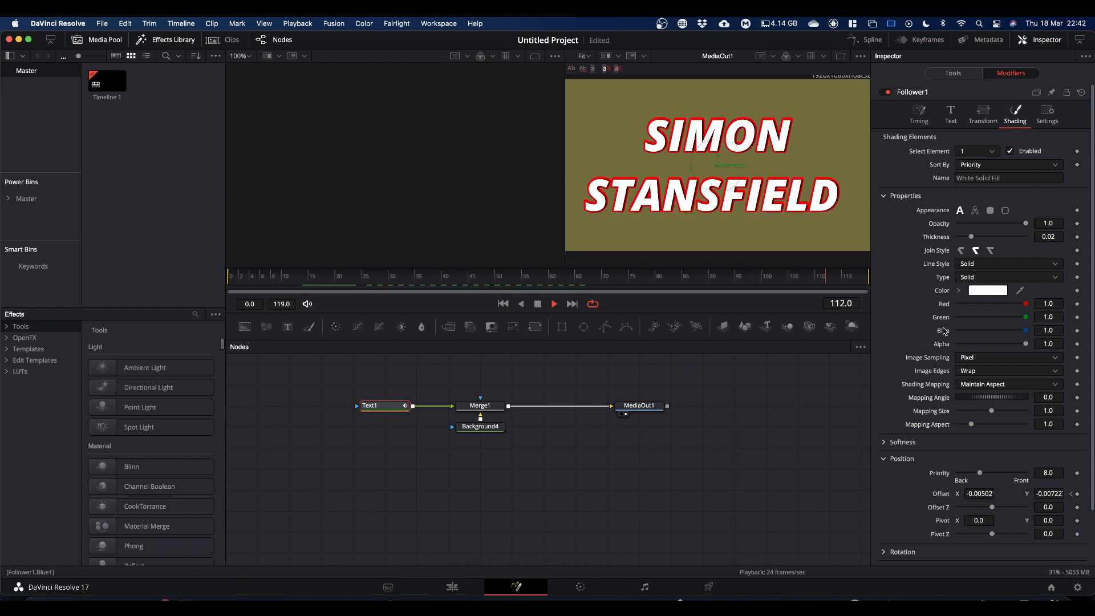
key("space")
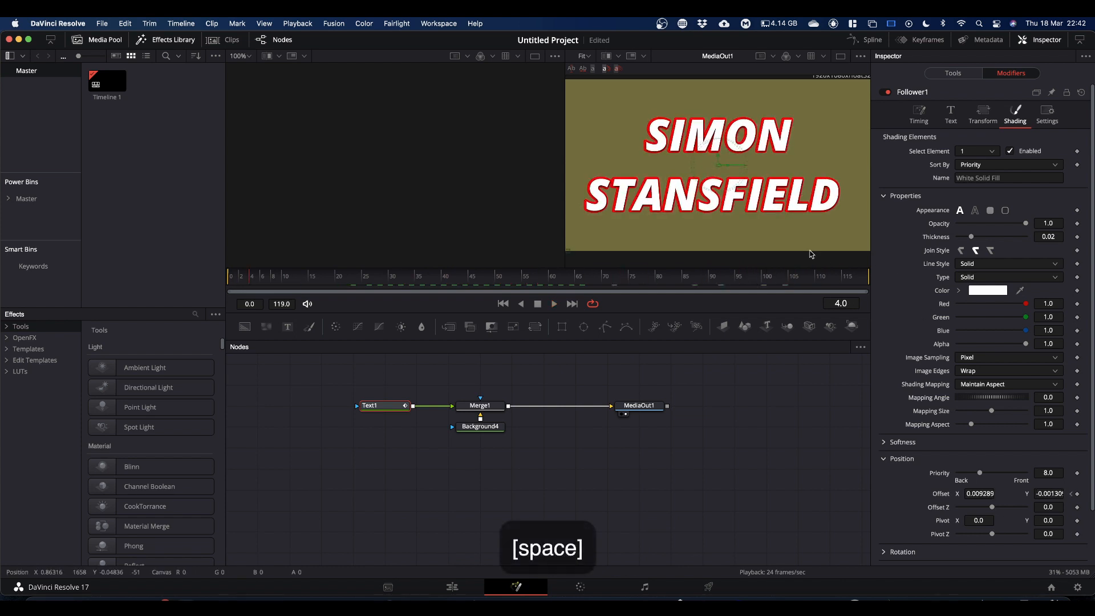
left_click(994, 155)
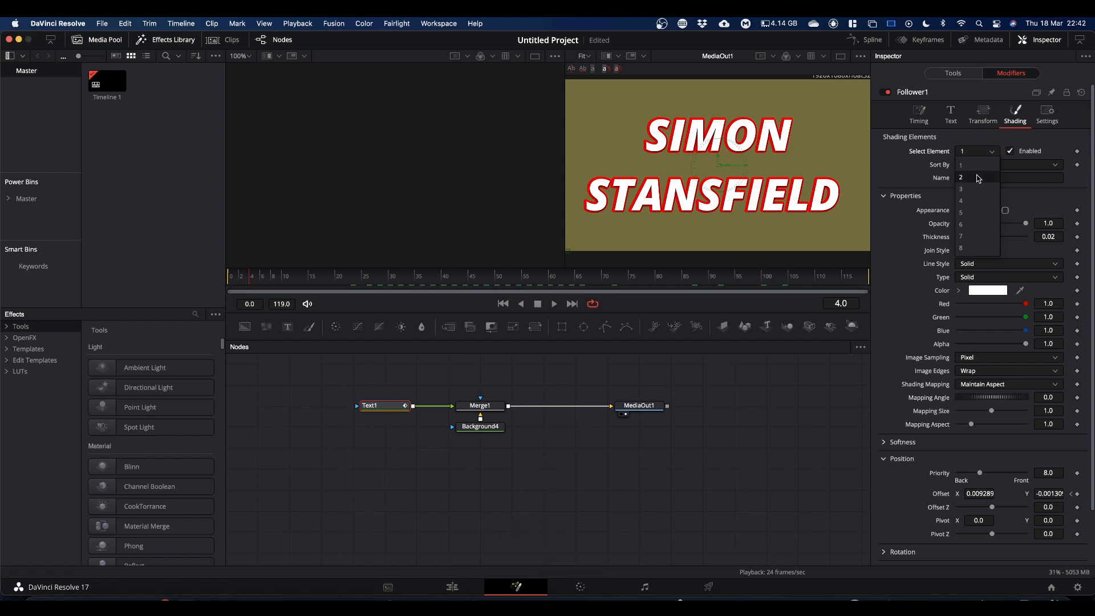
left_click(969, 166)
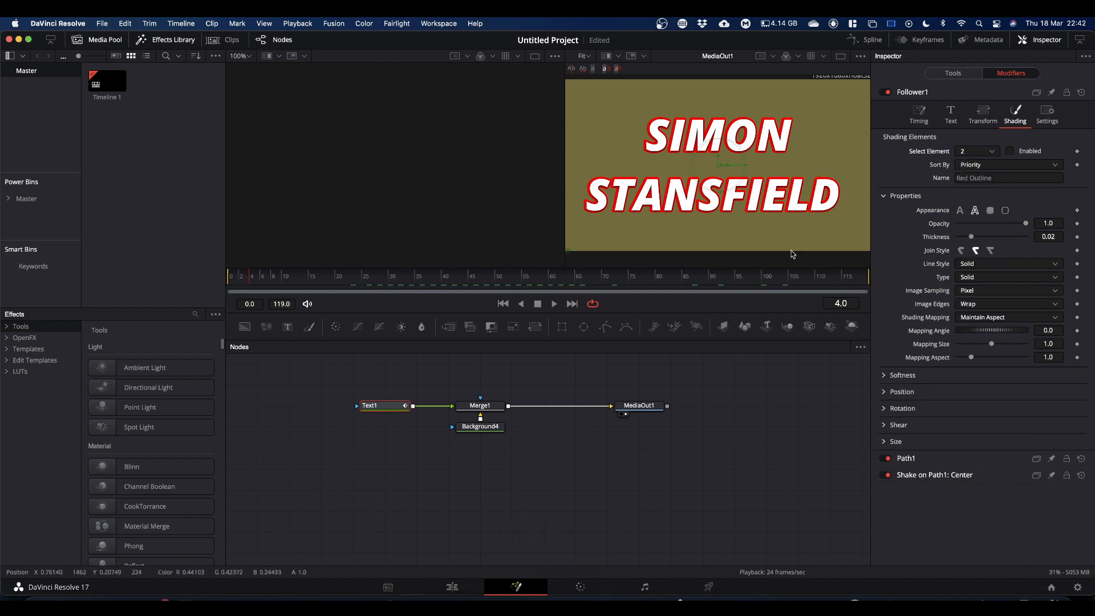
left_click(886, 392)
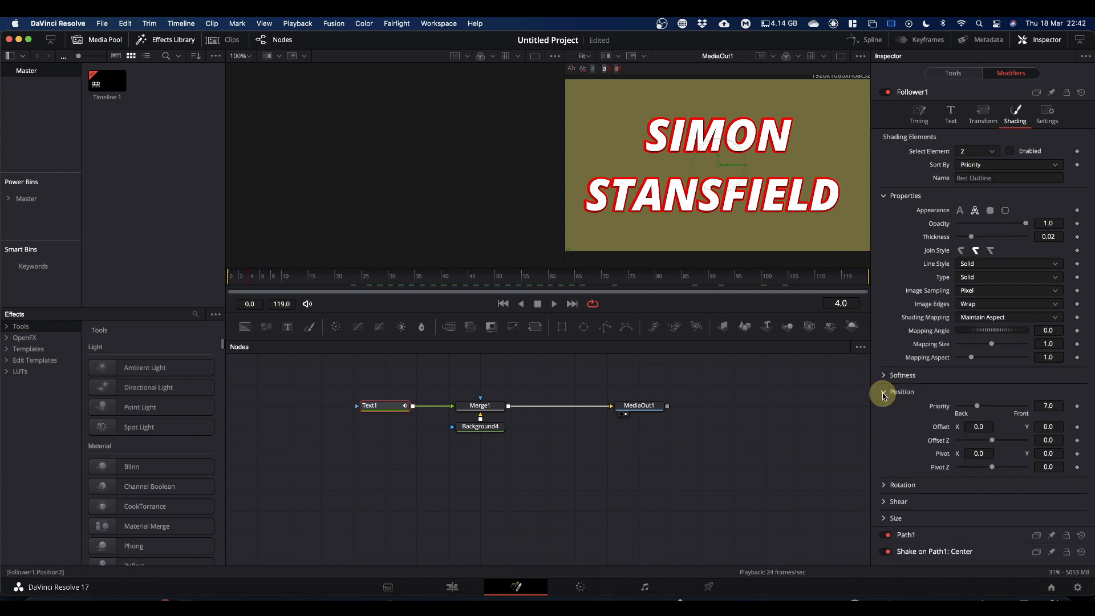
left_click(1076, 429)
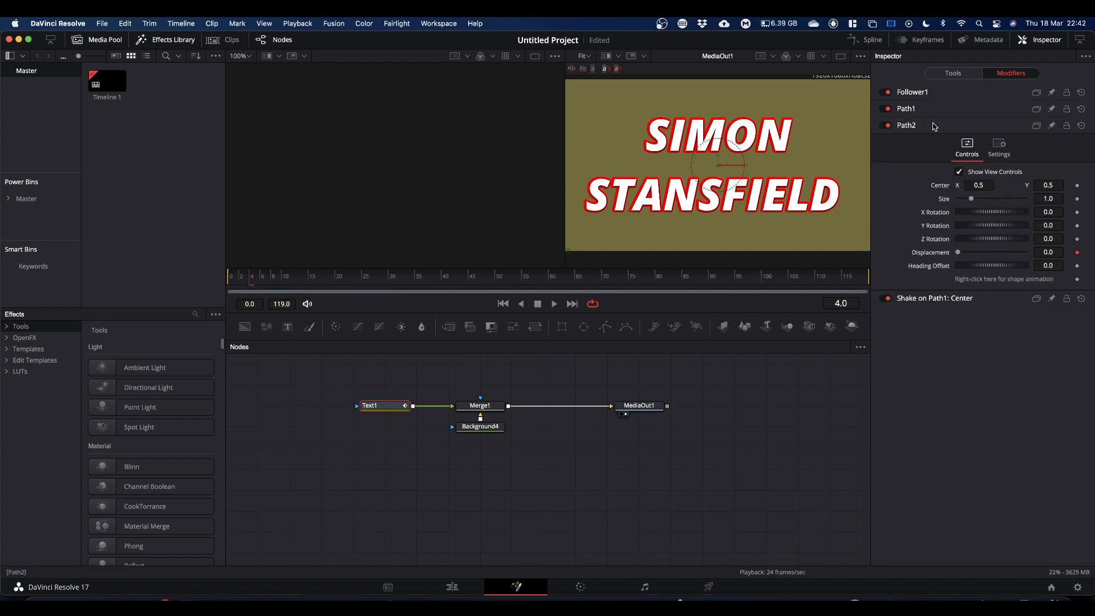
Step: Add a Shake modifier to the center of the red outline's path
right_click(936, 189)
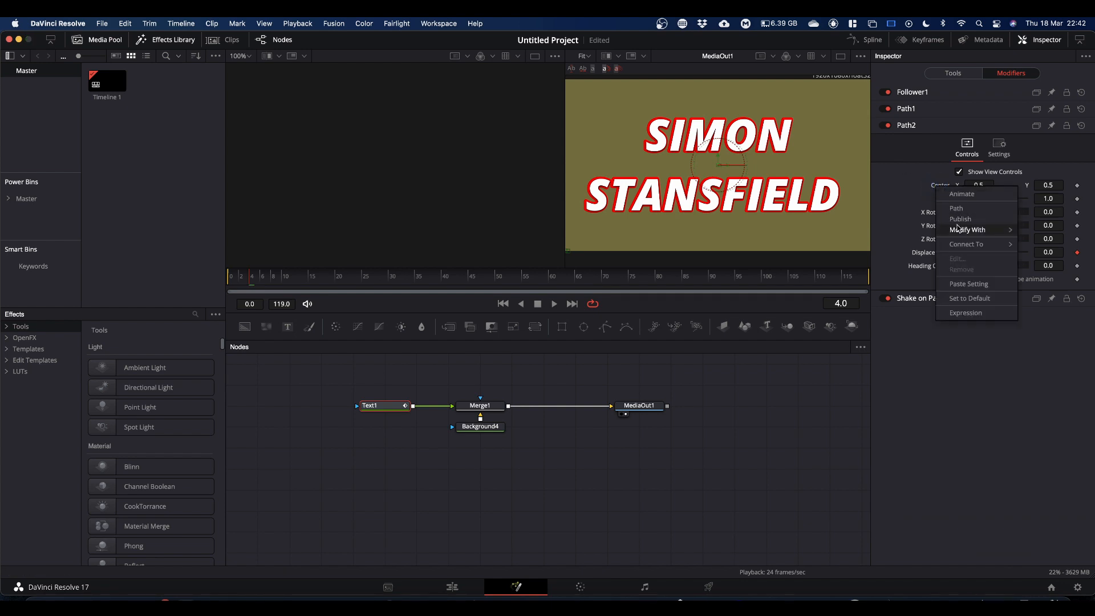
mouse_move(969, 230)
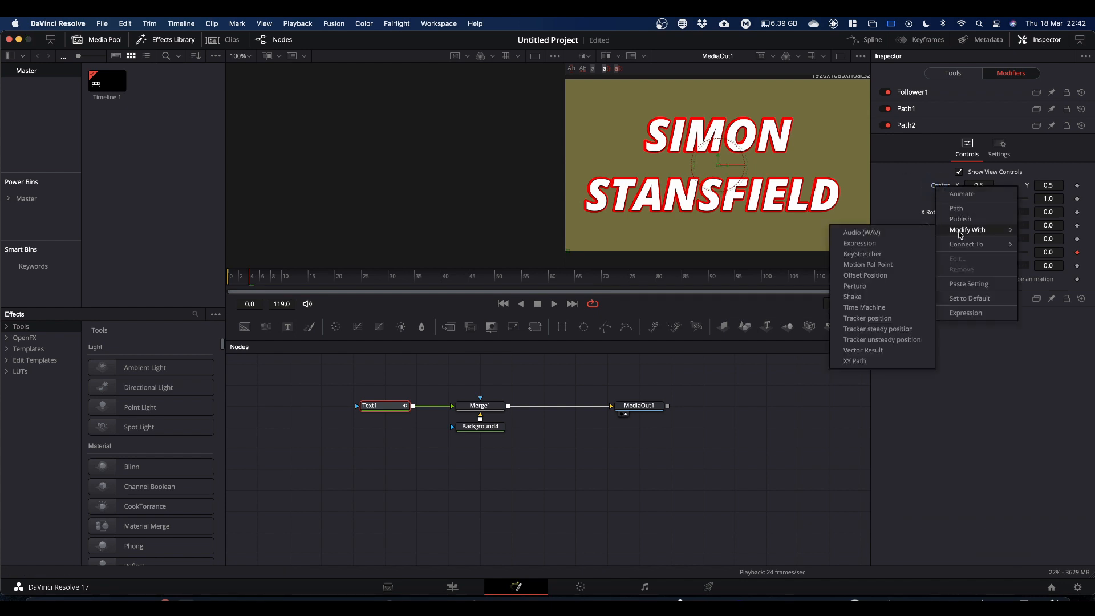
left_click(853, 296)
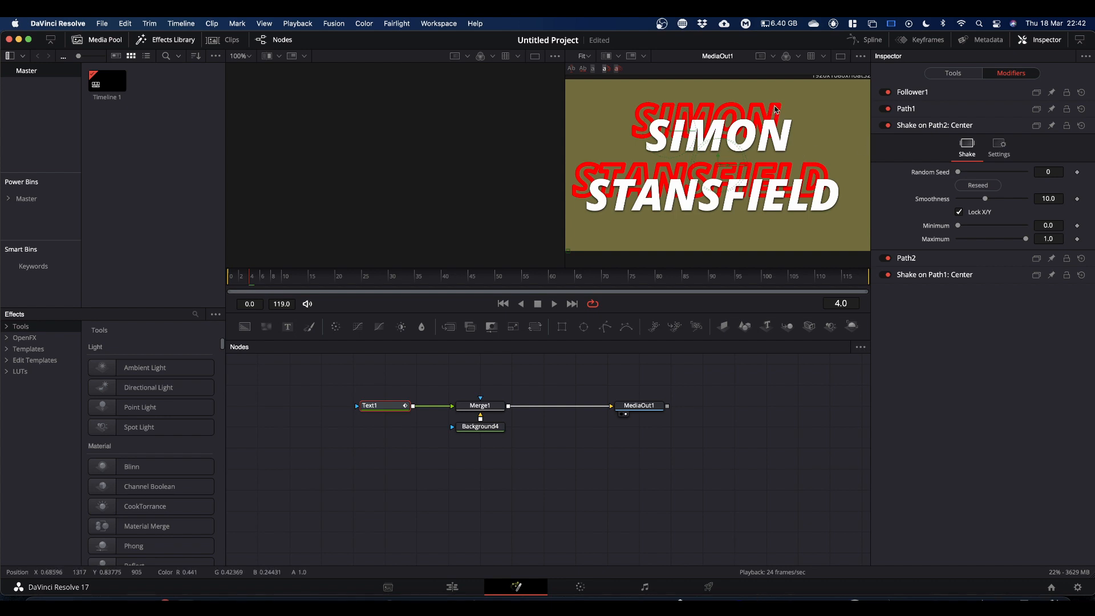
Step: Set the red outline's Shake minimum to 0.48 and maximum to 0.52
left_click(1047, 226)
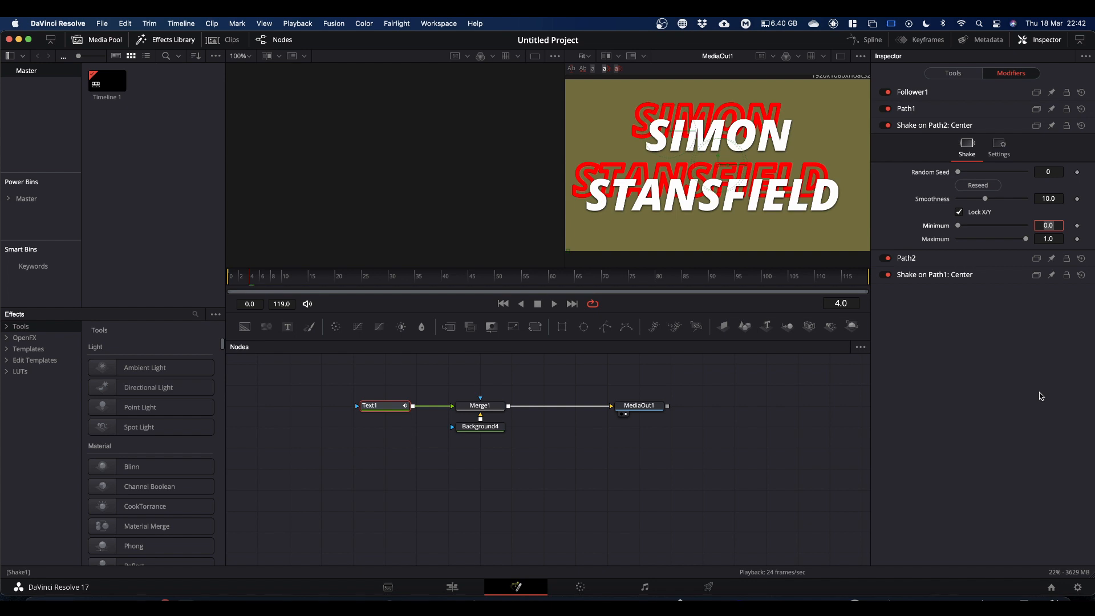
type(".")
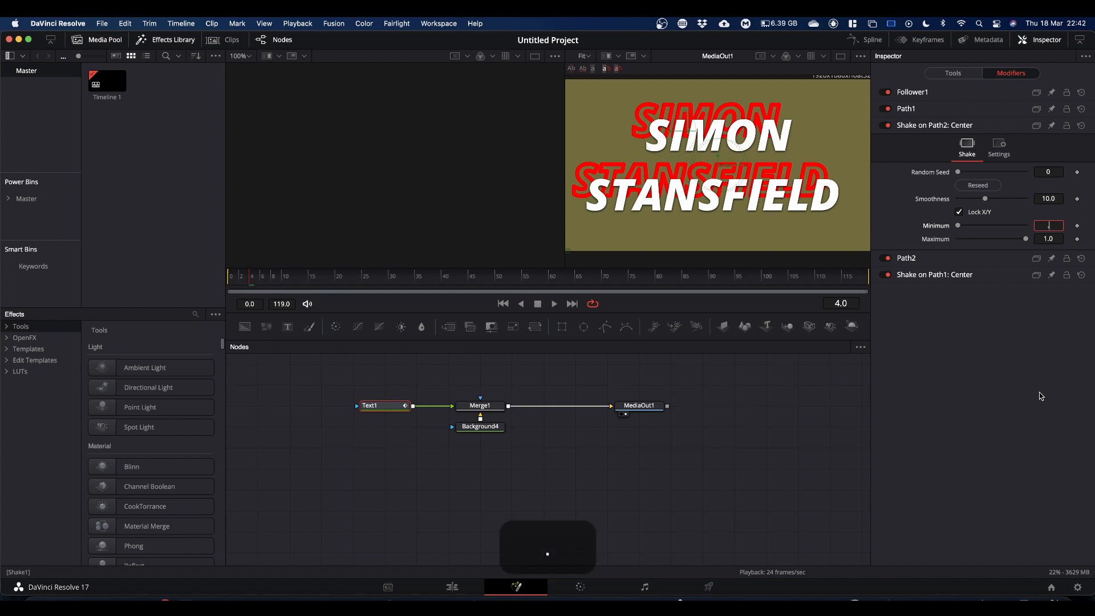
type("48")
left_click(1049, 239)
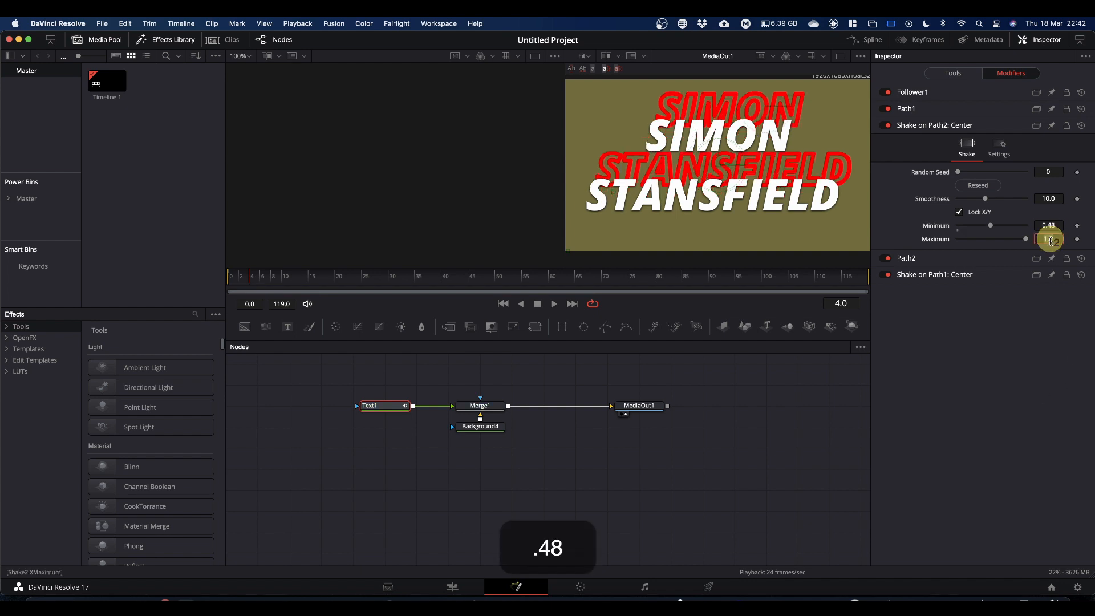
type(".")
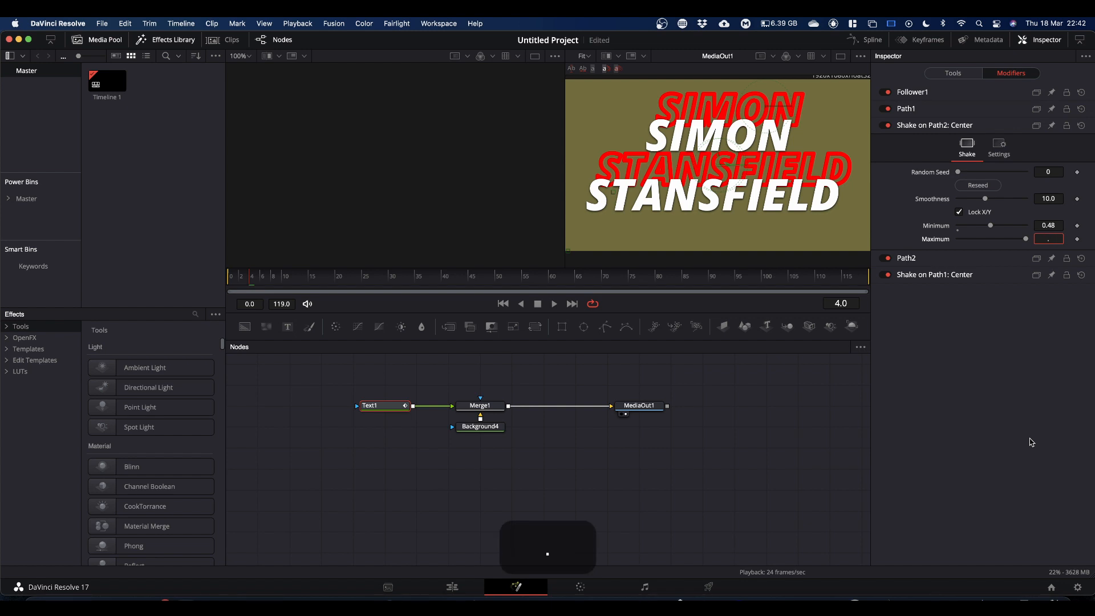
type("52")
left_click(1017, 405)
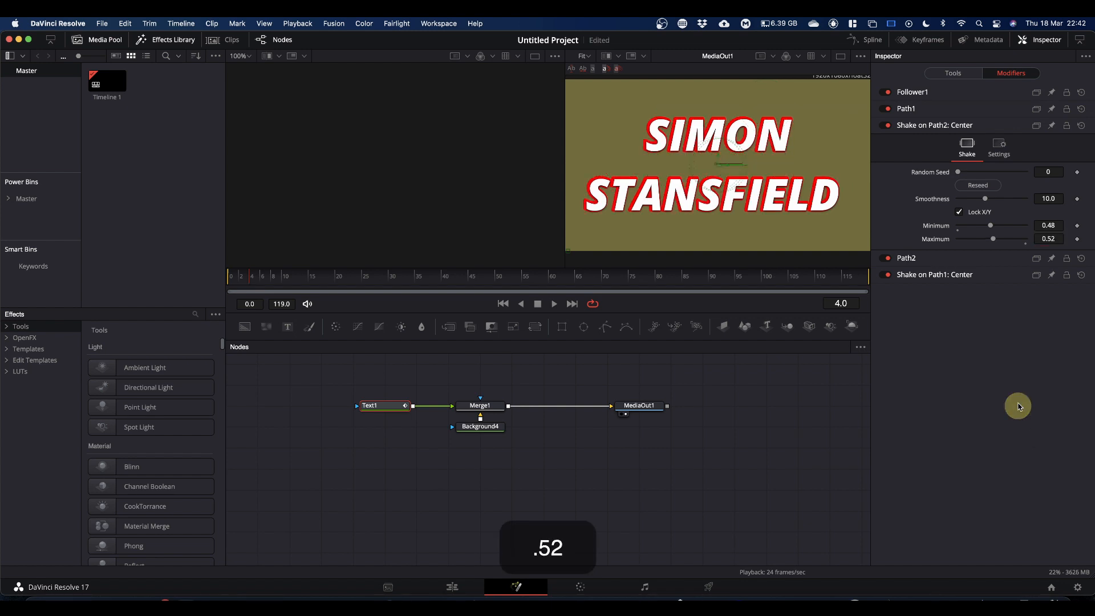
Step: Set the red outline's Shake smoothness to 2 and preview the animation briefly
left_click(1046, 197)
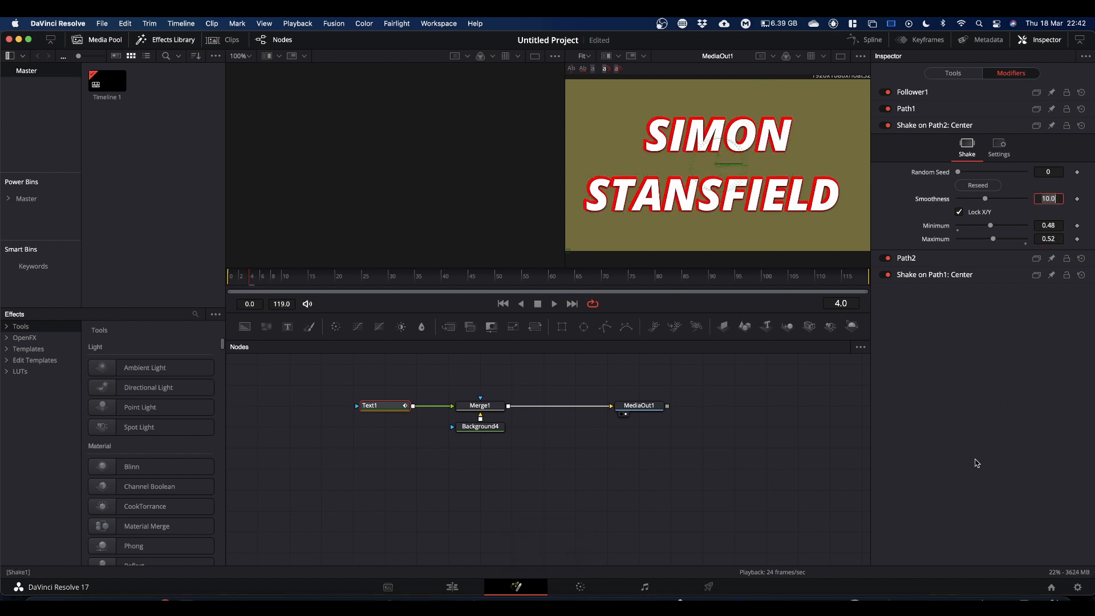
type("2")
left_click(946, 420)
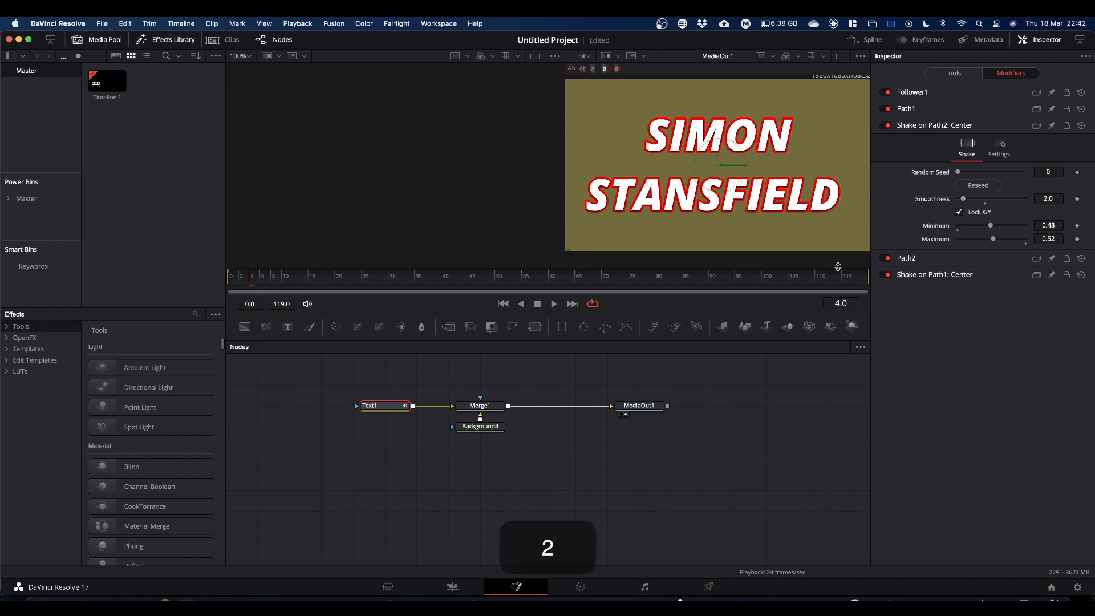
key("space")
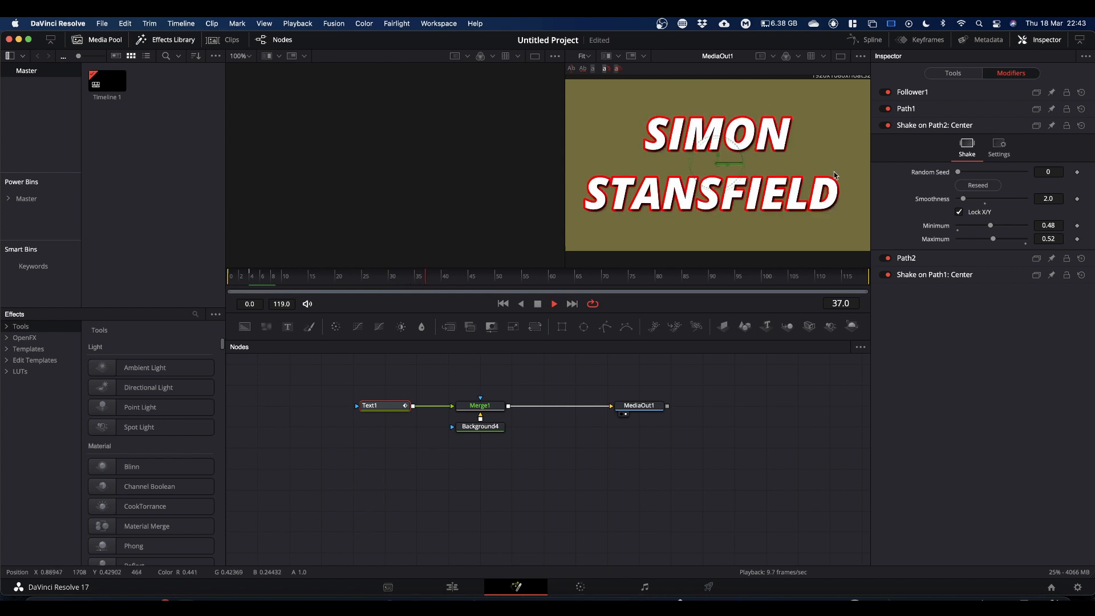
key("space")
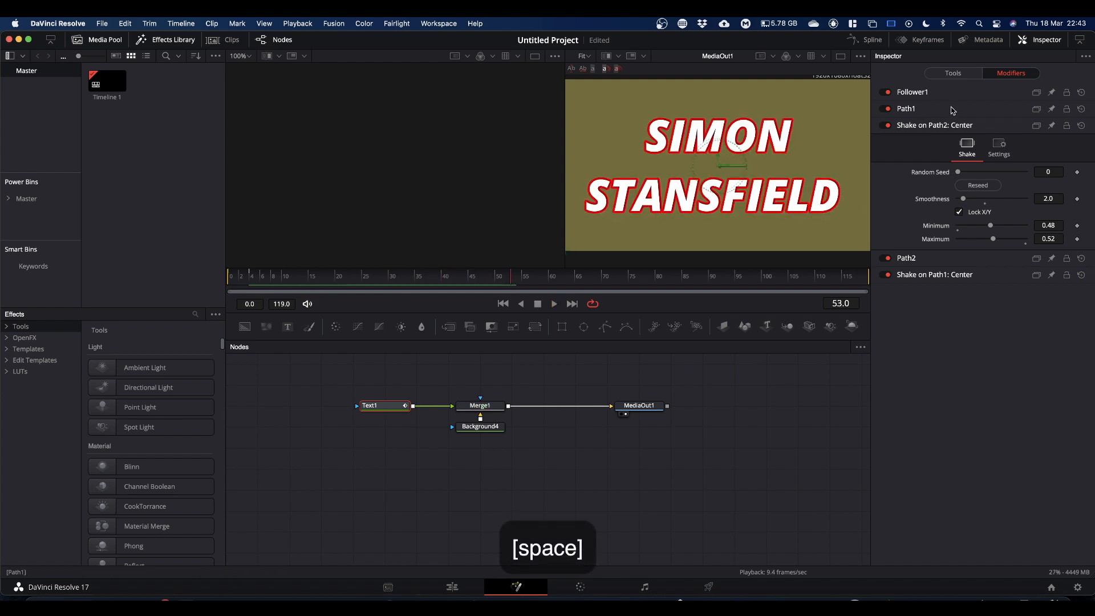
Step: Animate the position offset of the Follower's shading element 3, Black Shadow, with a path
left_click(913, 93)
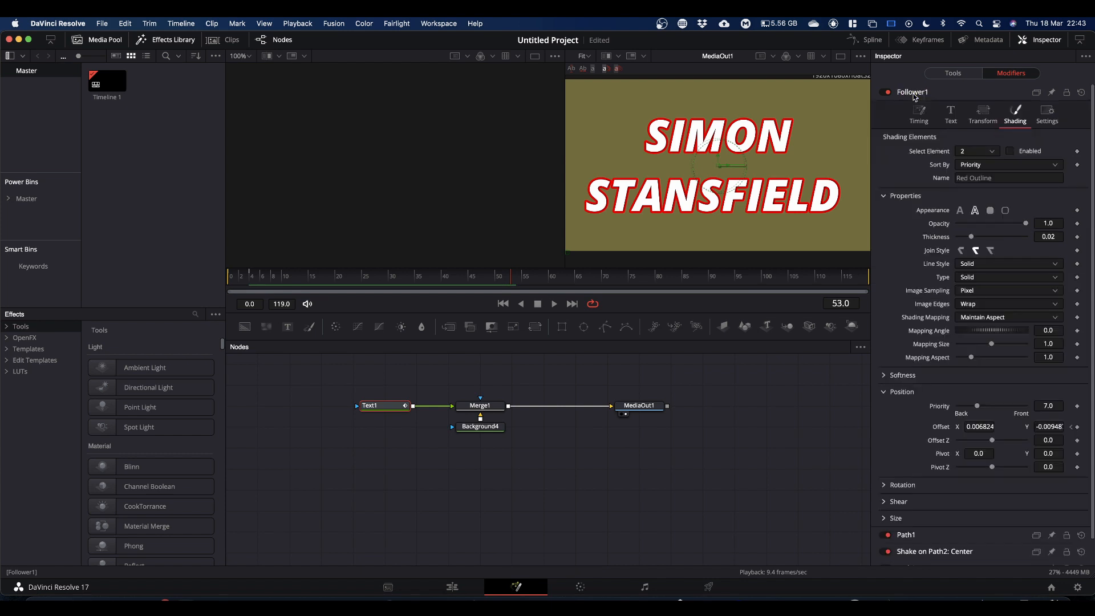
left_click(992, 151)
left_click(981, 194)
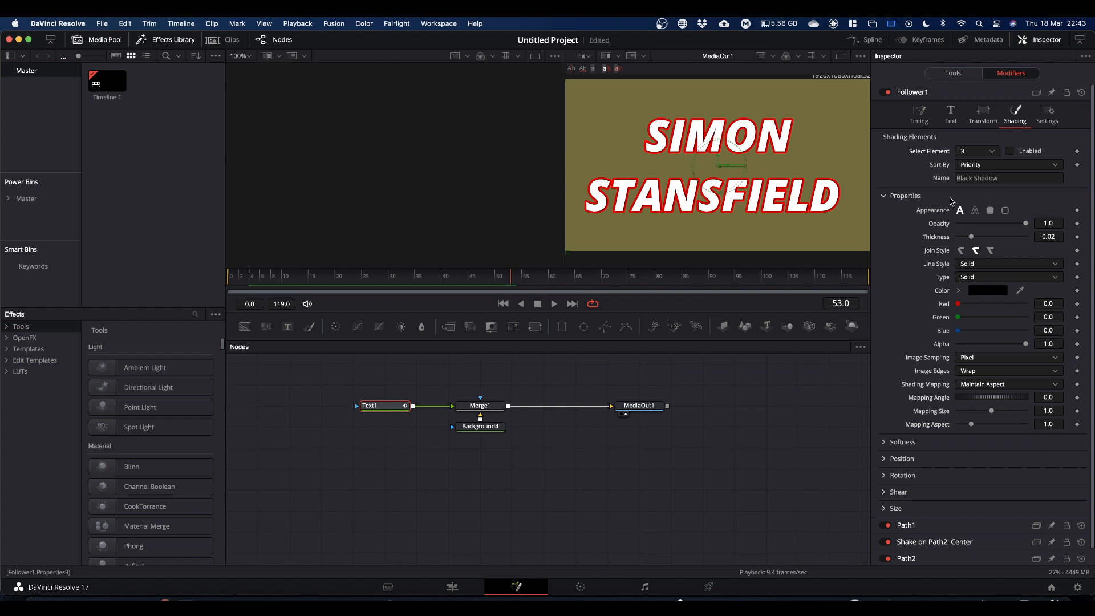
left_click(884, 458)
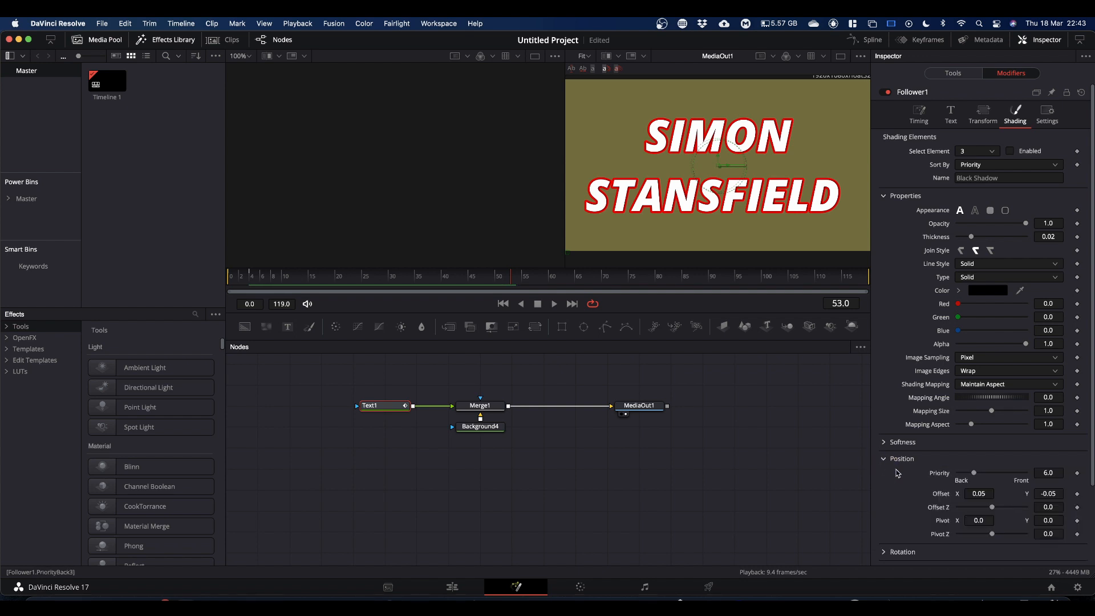
left_click(1079, 495)
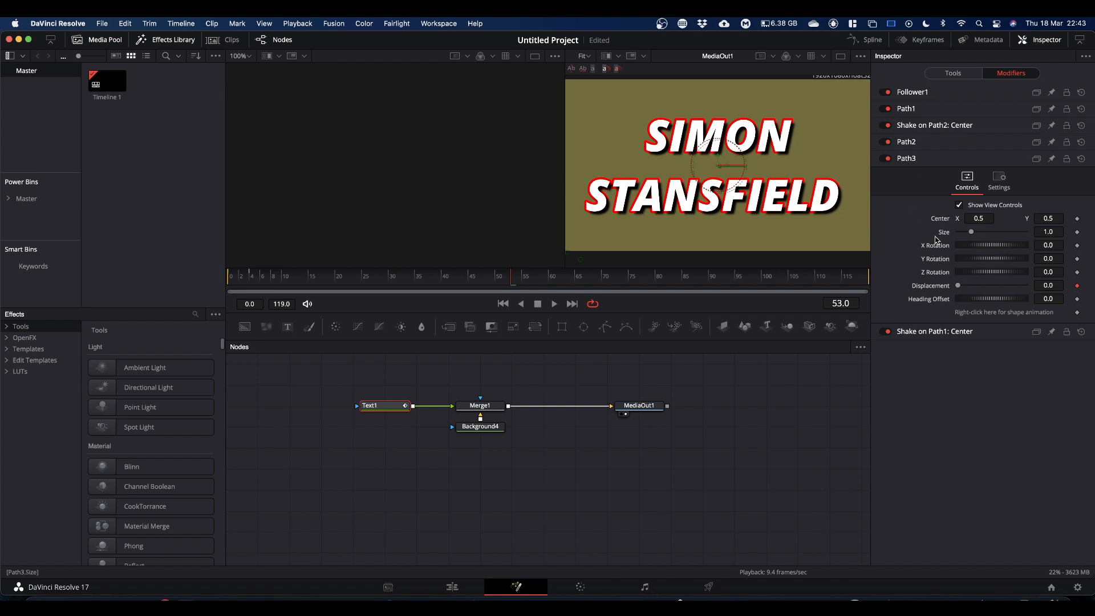
Step: Add a Shake modifier to the center of the black shadow's path
right_click(938, 221)
mouse_move(964, 265)
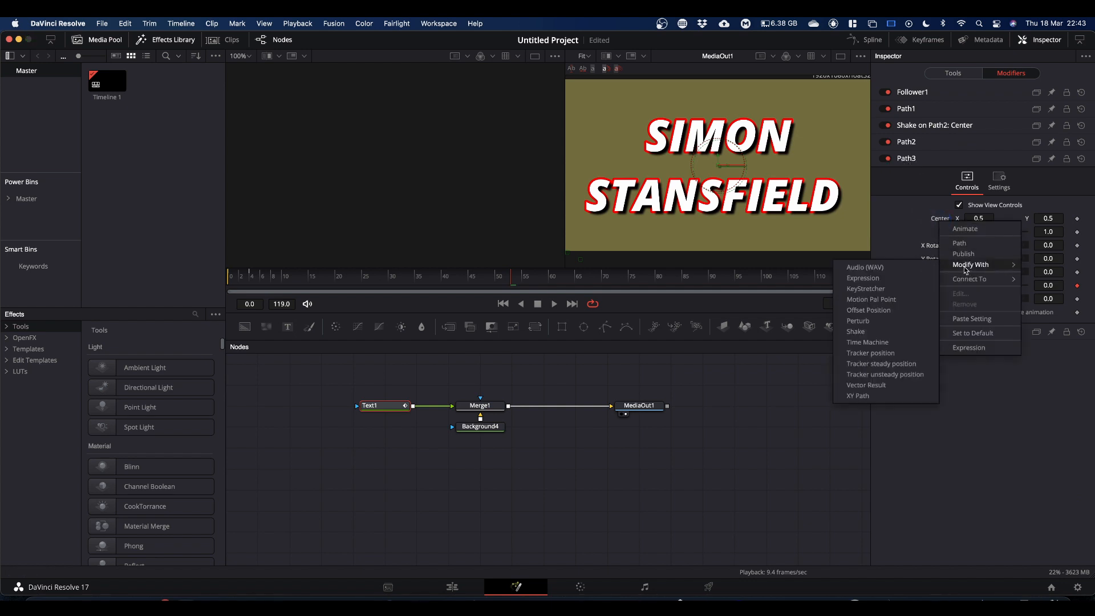
left_click(864, 331)
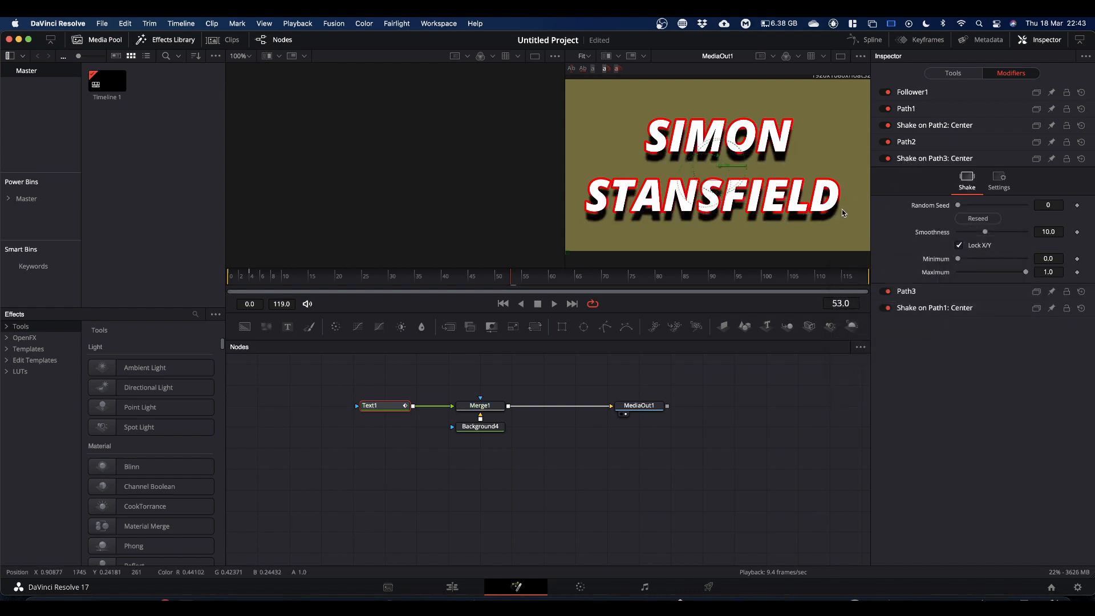
Step: Set the black shadow's Shake minimum to 0.48 and maximum to 0.52
left_click(1048, 258)
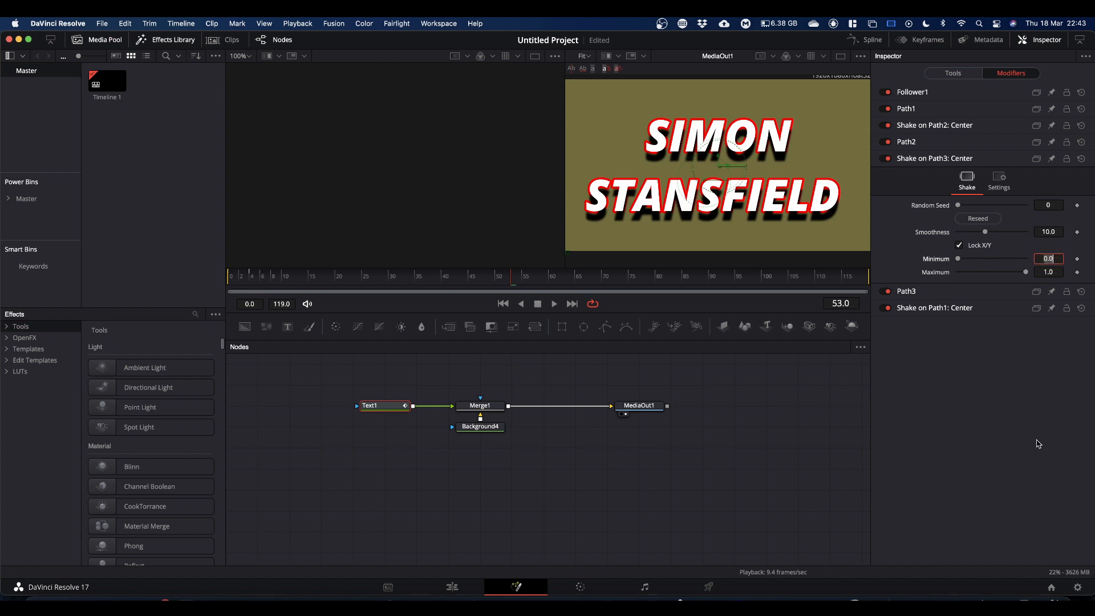
type(".48")
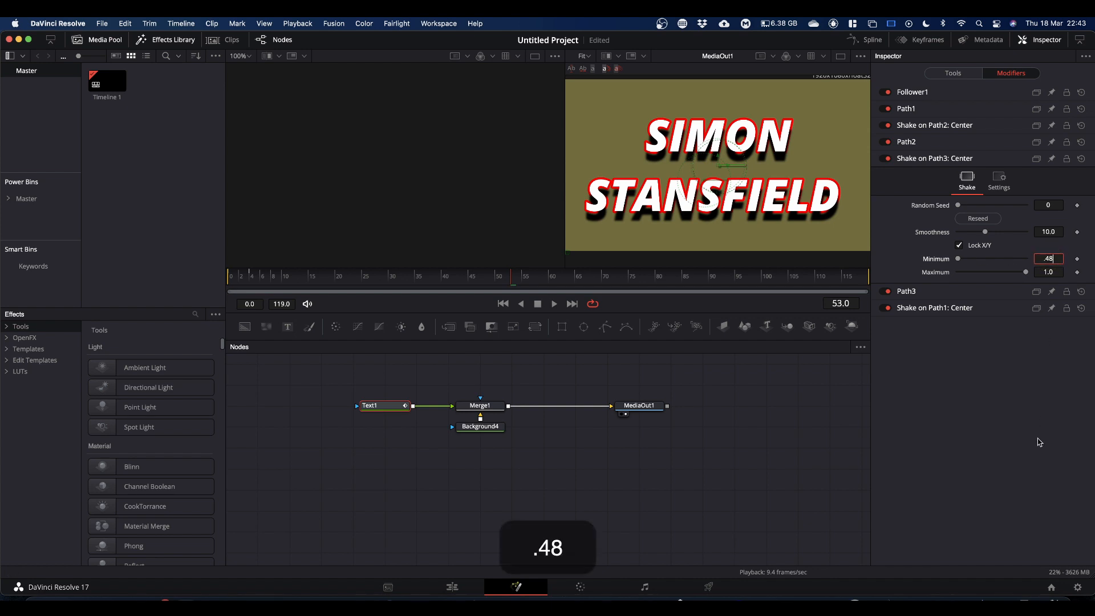
left_click(1048, 272)
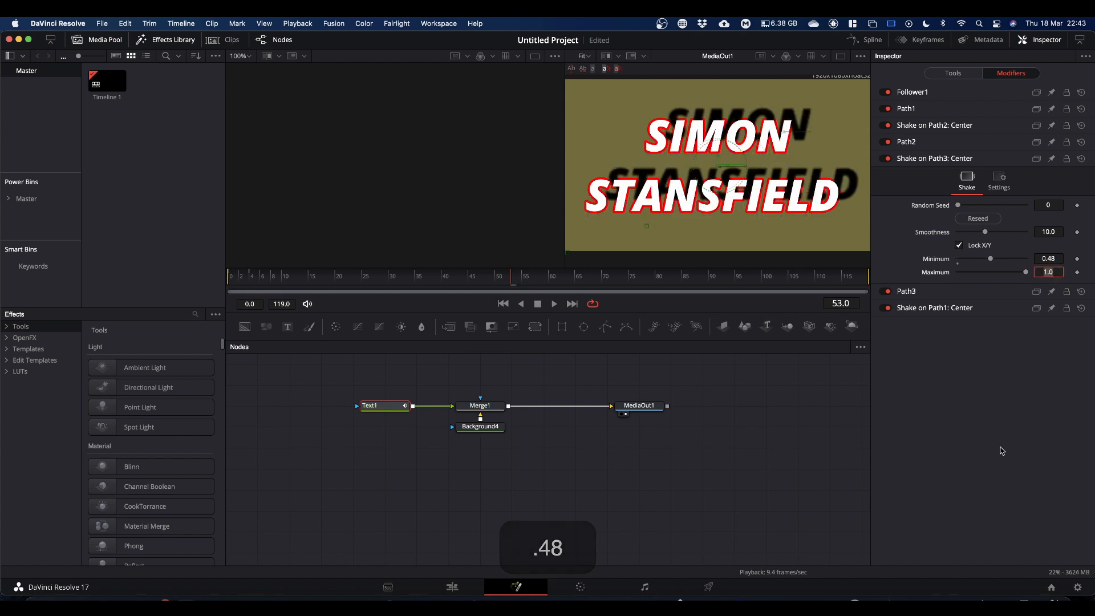
type(".52")
left_click(989, 439)
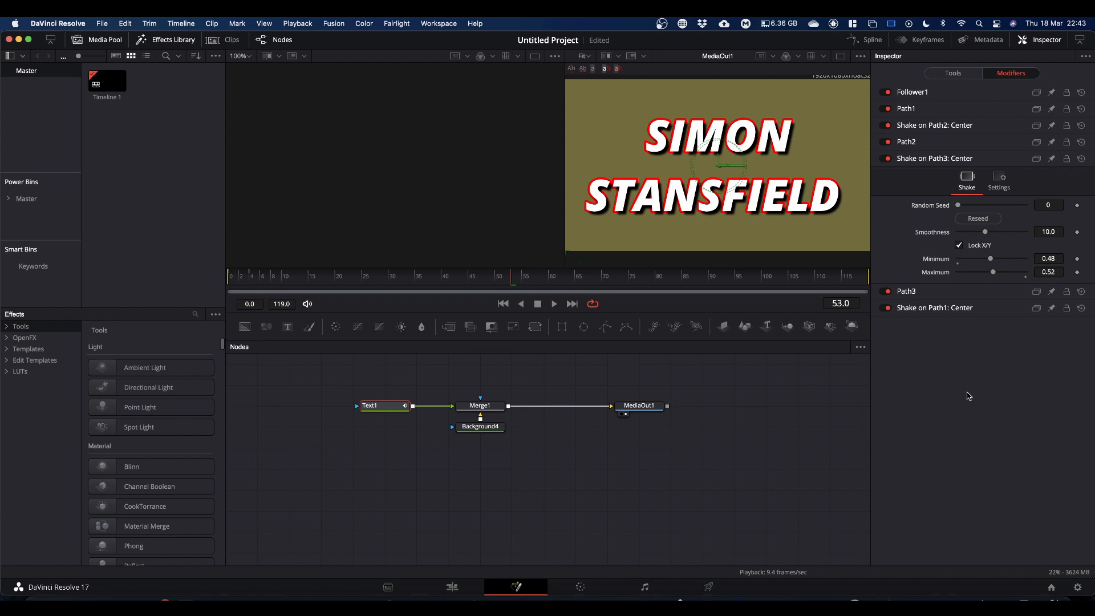
Step: Set the black shadow's Shake smoothness to 2 and preview the animation briefly
left_click(1045, 231)
type("2")
key("Return")
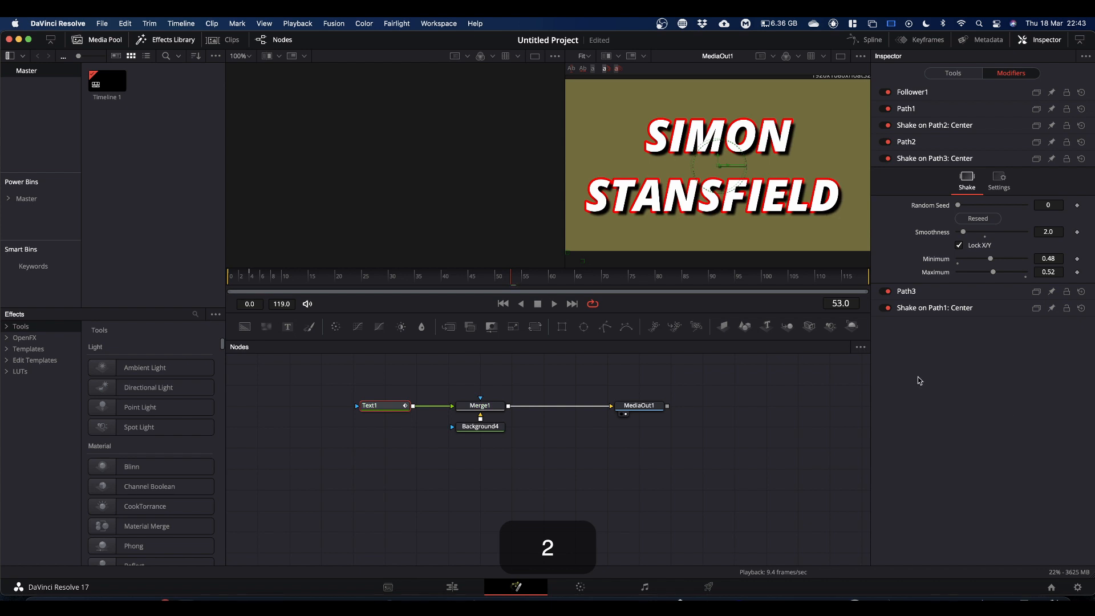
key("space")
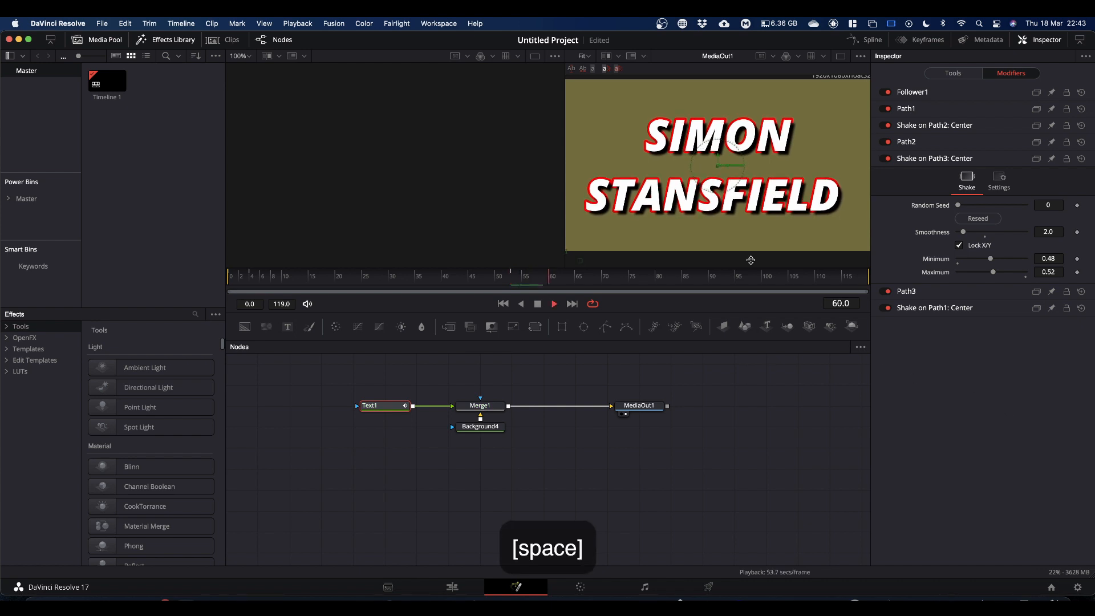
key("space")
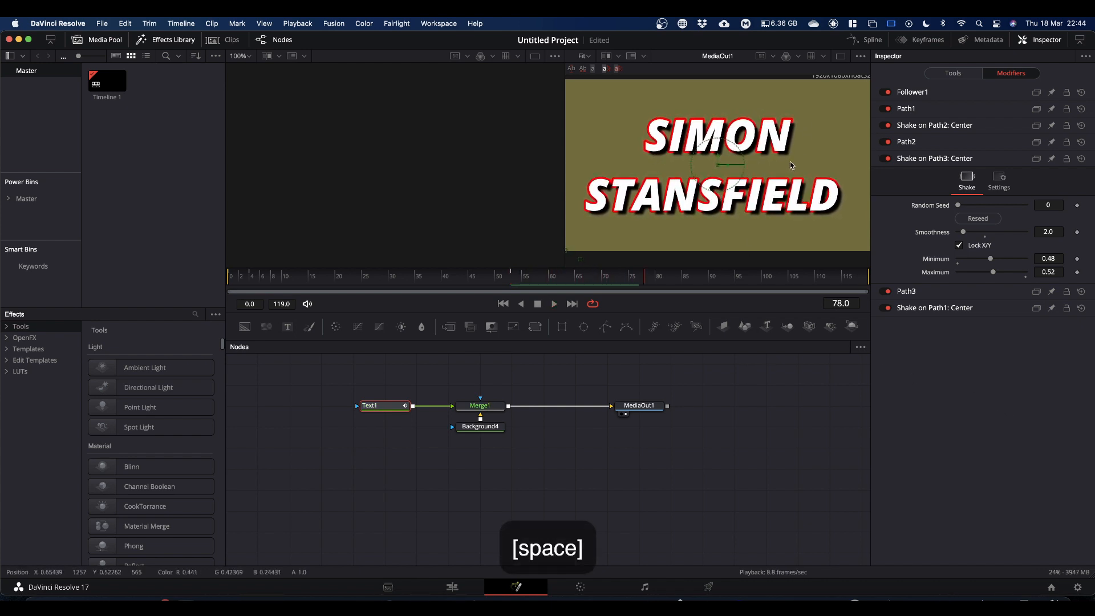
Step: Set the Follower's timing delay between each character to 4
left_click(923, 93)
left_click(919, 117)
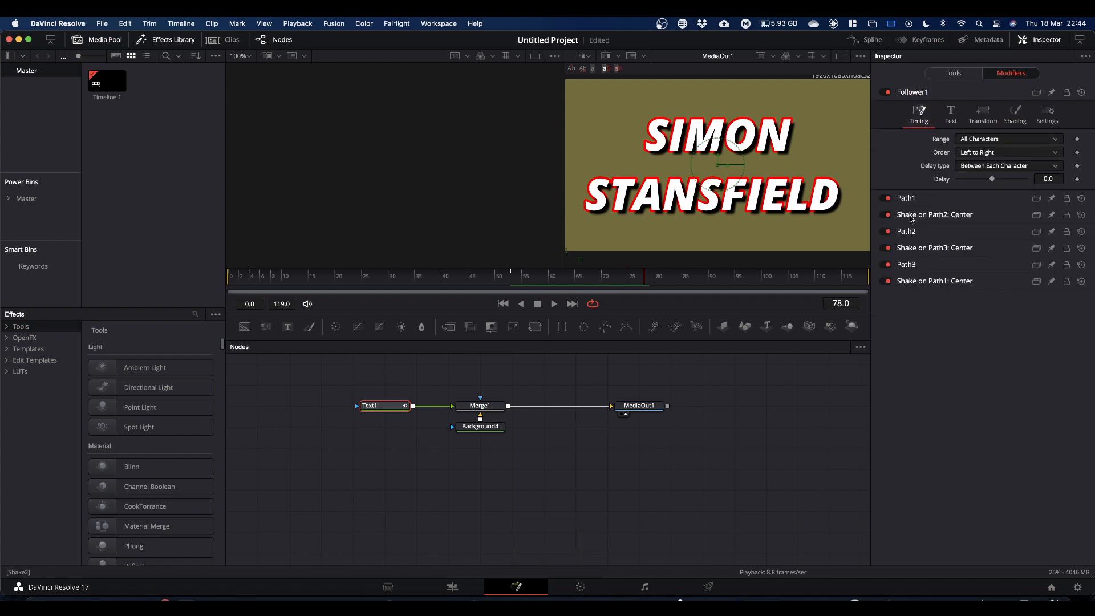
left_click(1046, 179)
type("4")
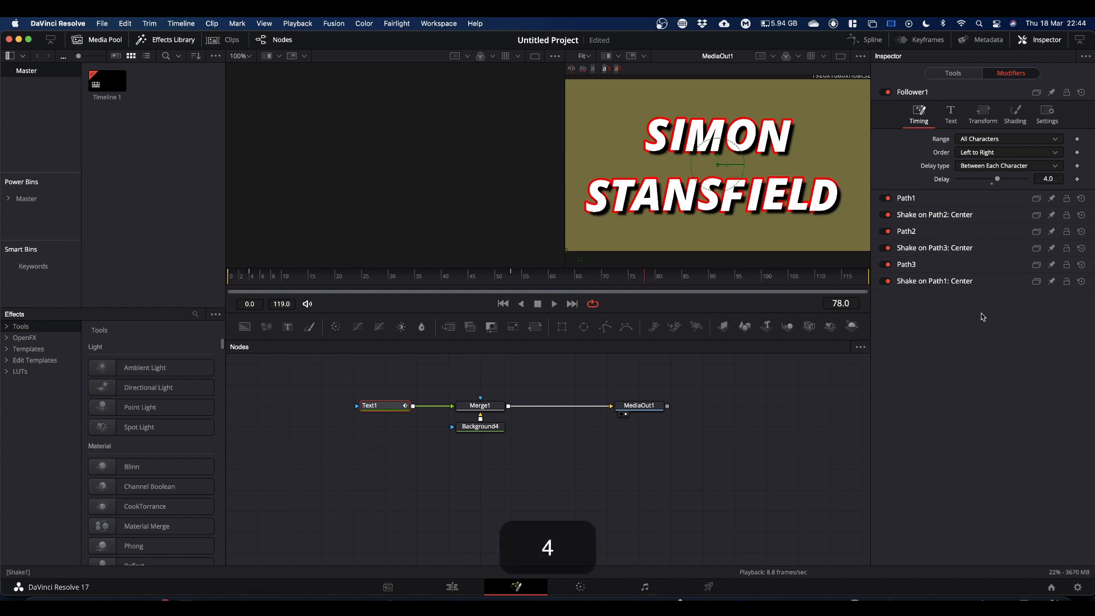
Step: Change the Follower's timing order to Random But One by One and play back the animation
left_click(974, 154)
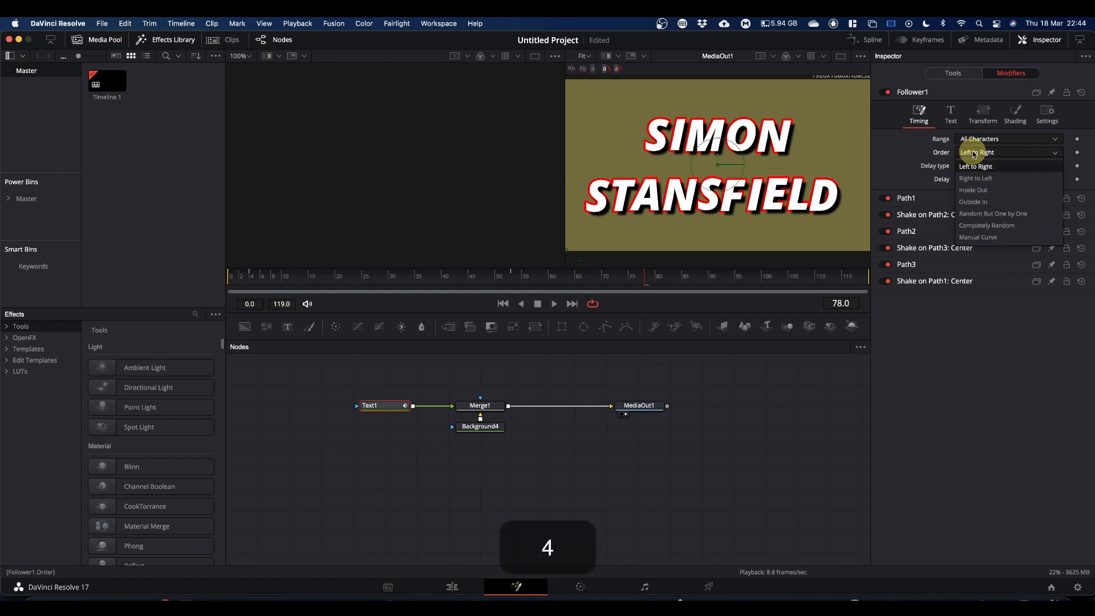
left_click(975, 214)
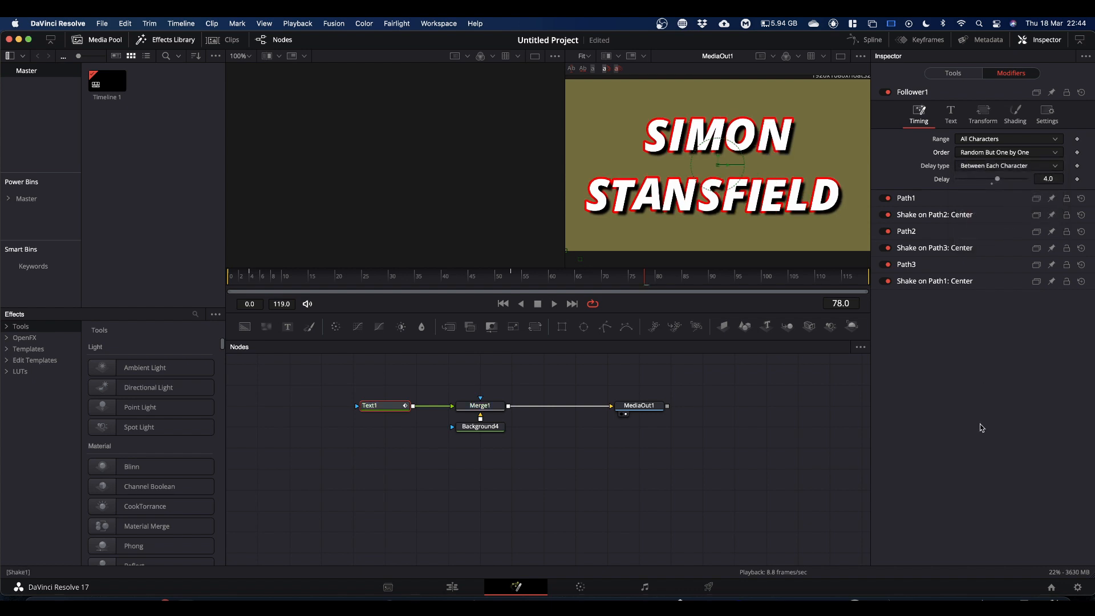
key("space")
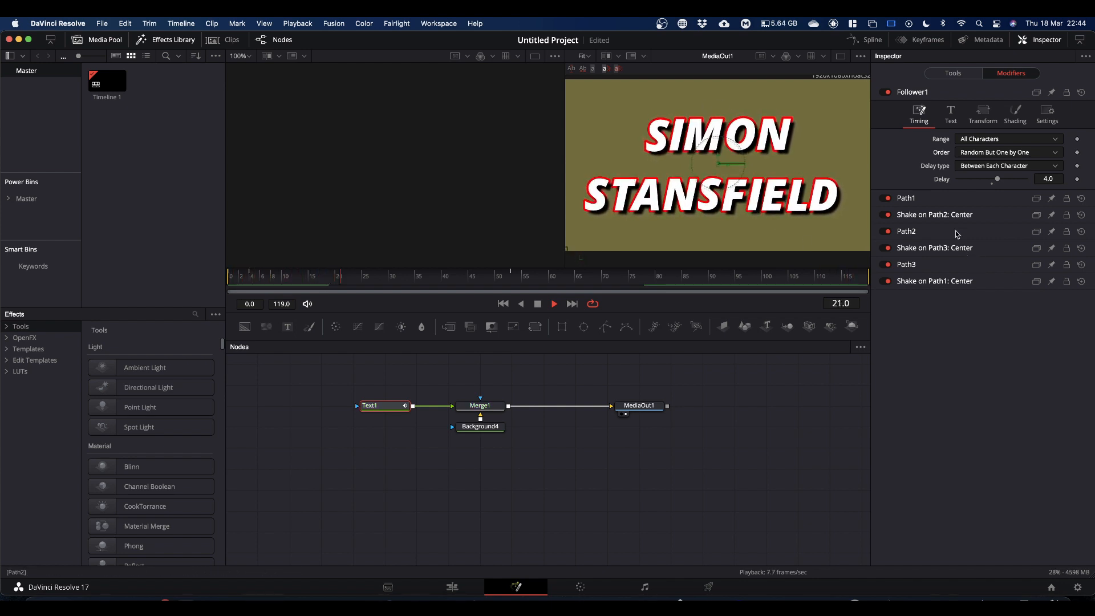
Step: Reseed the Shake modifiers on Path1, Path3 and Path2 so each uses its own random seed, and stop the playback
left_click(934, 282)
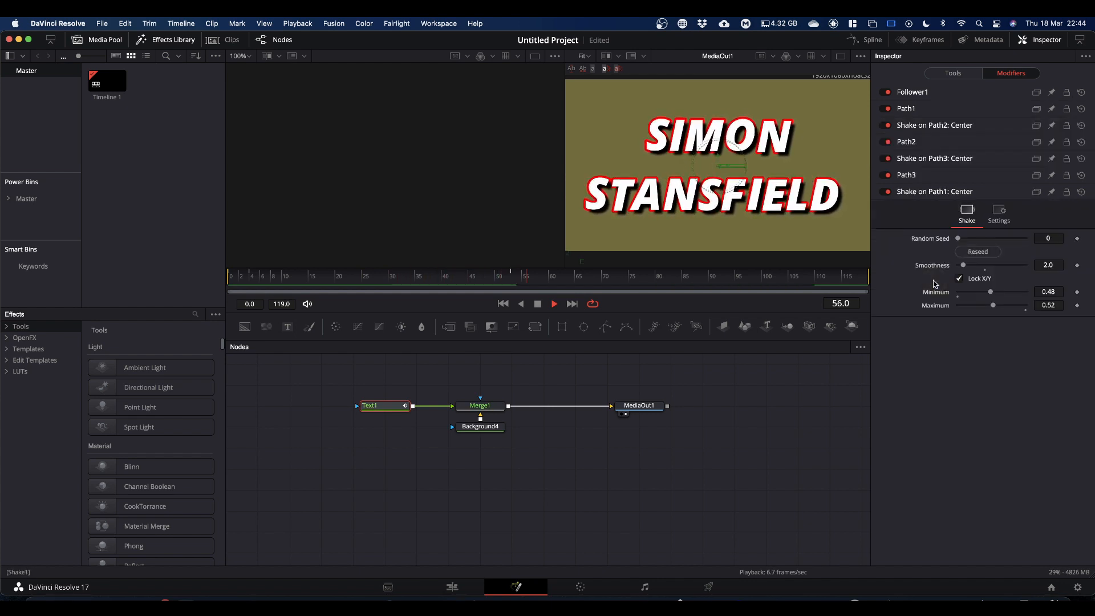
left_click(978, 252)
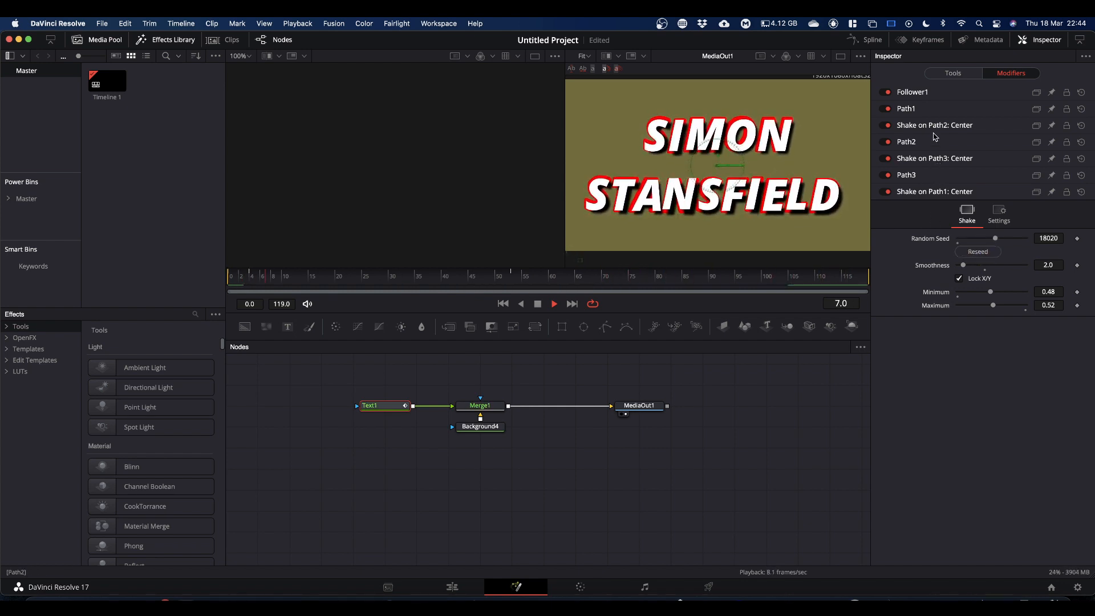
left_click(936, 158)
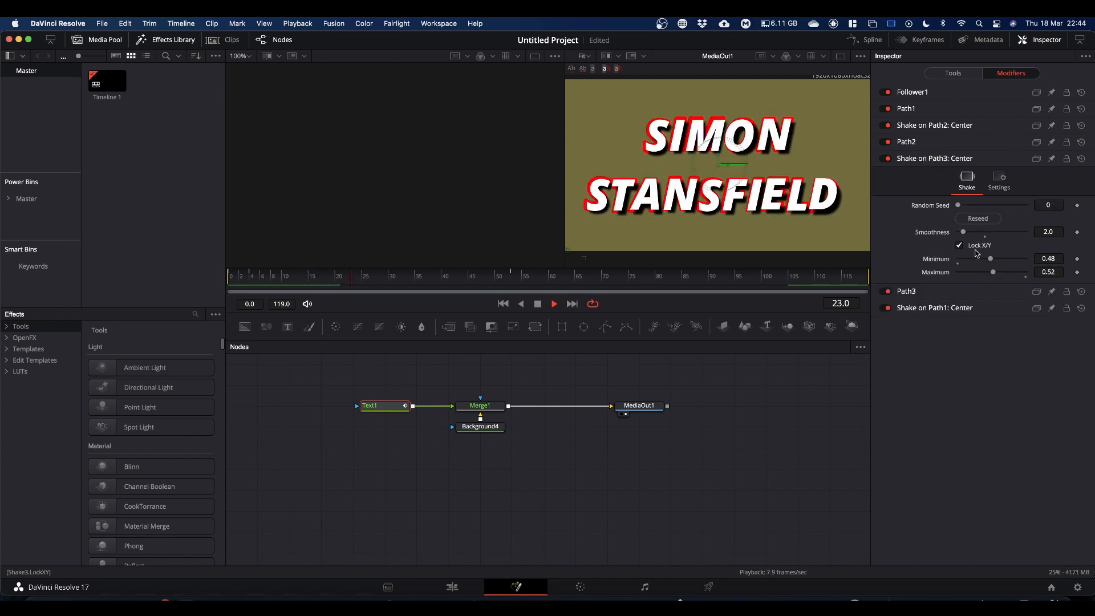
left_click(978, 219)
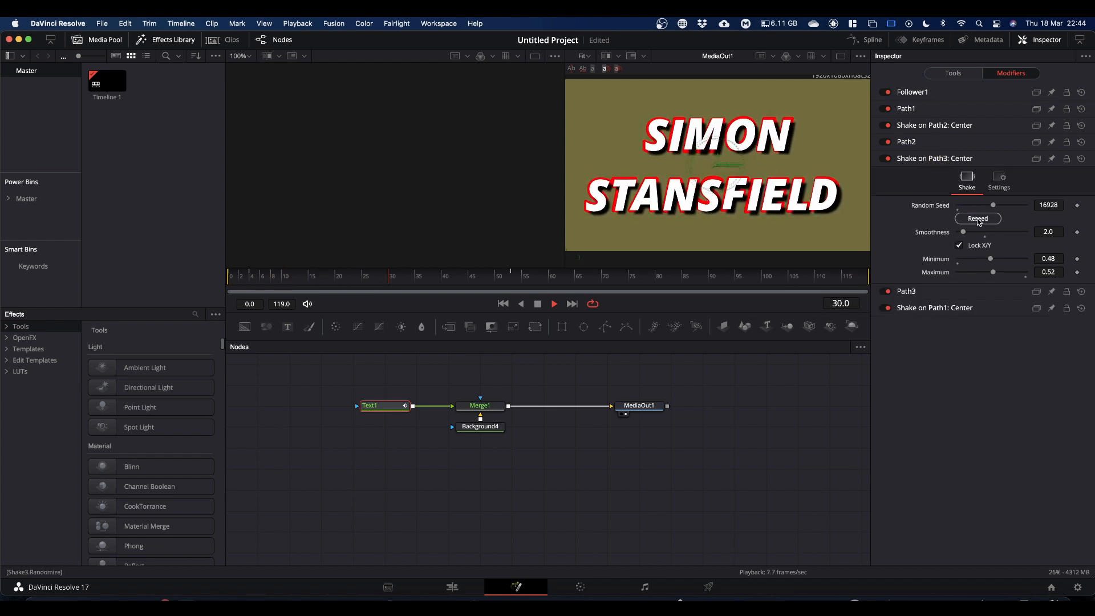
left_click(936, 126)
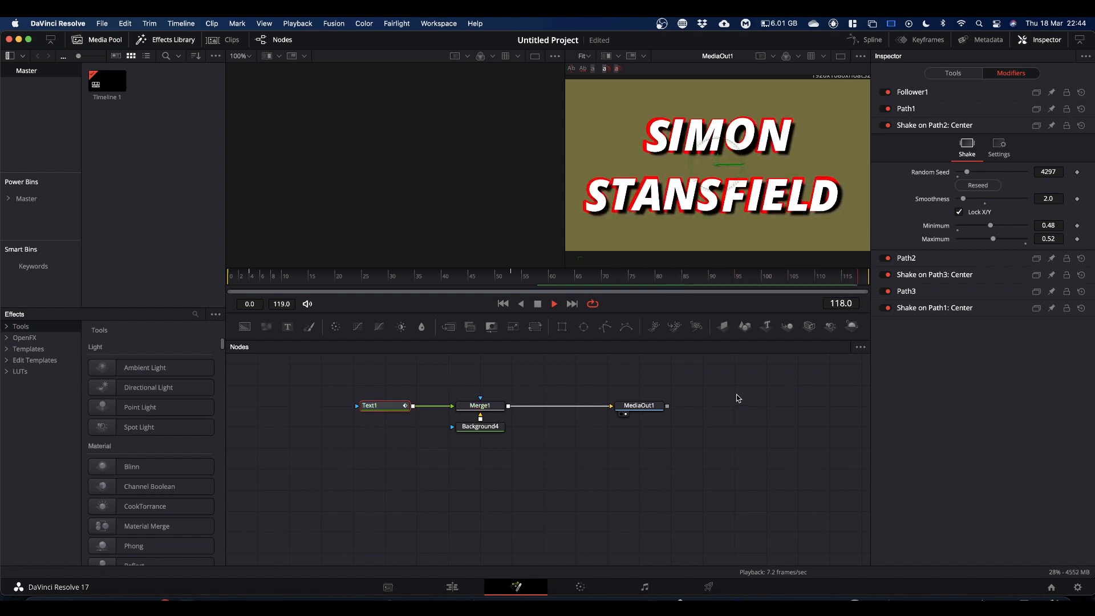
key("space")
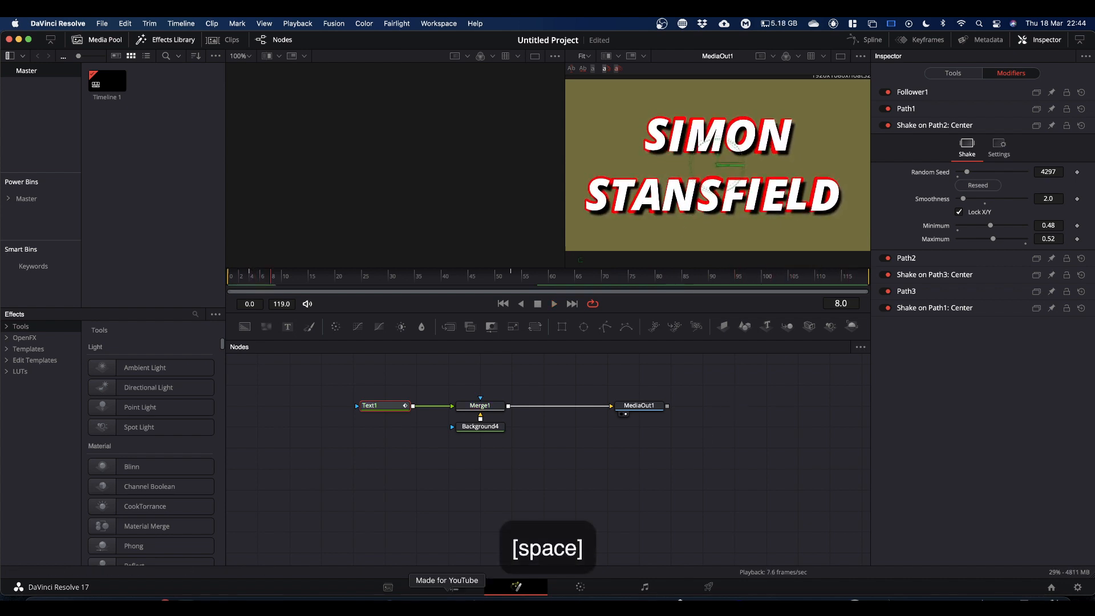
Step: On the Edit page, move the Fusion Composition clip to the start of the timeline and play it from the beginning
left_click(452, 587)
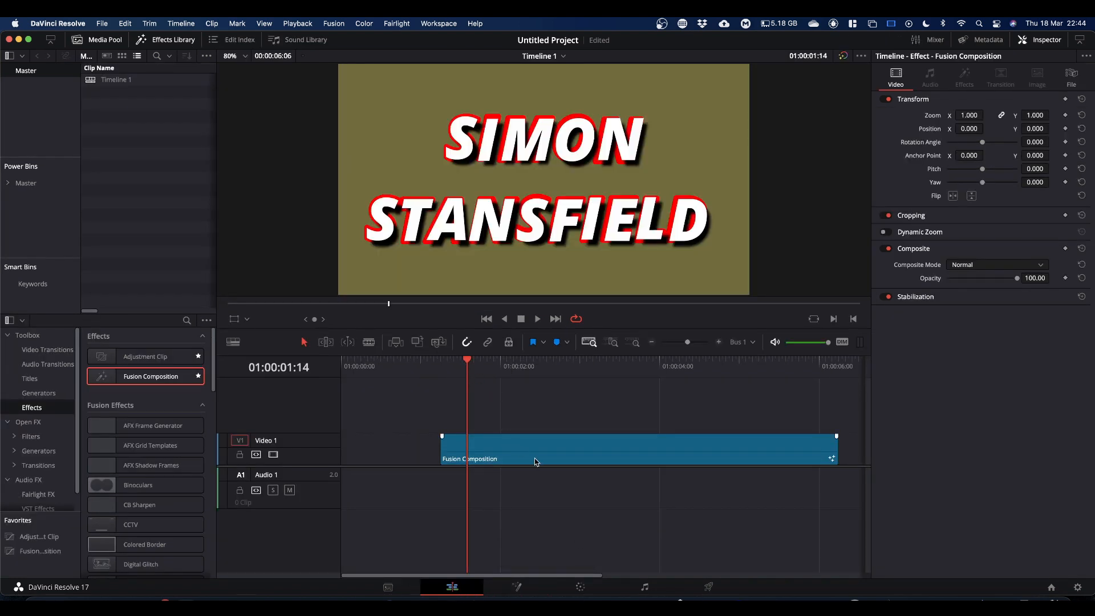
left_click_drag(536, 461, 421, 459)
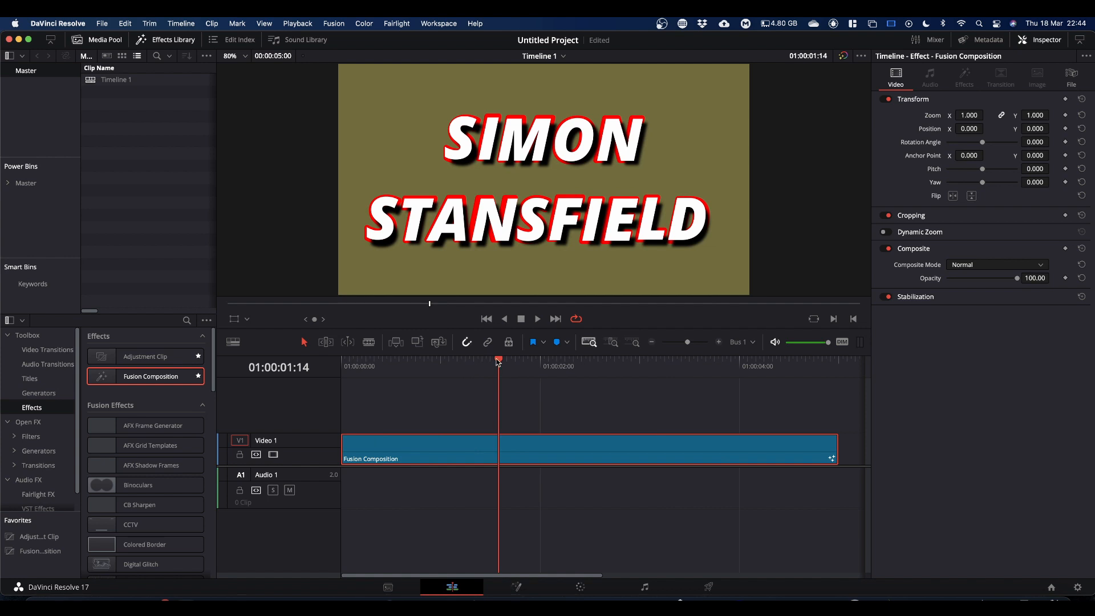
left_click_drag(497, 361, 344, 361)
key("space")
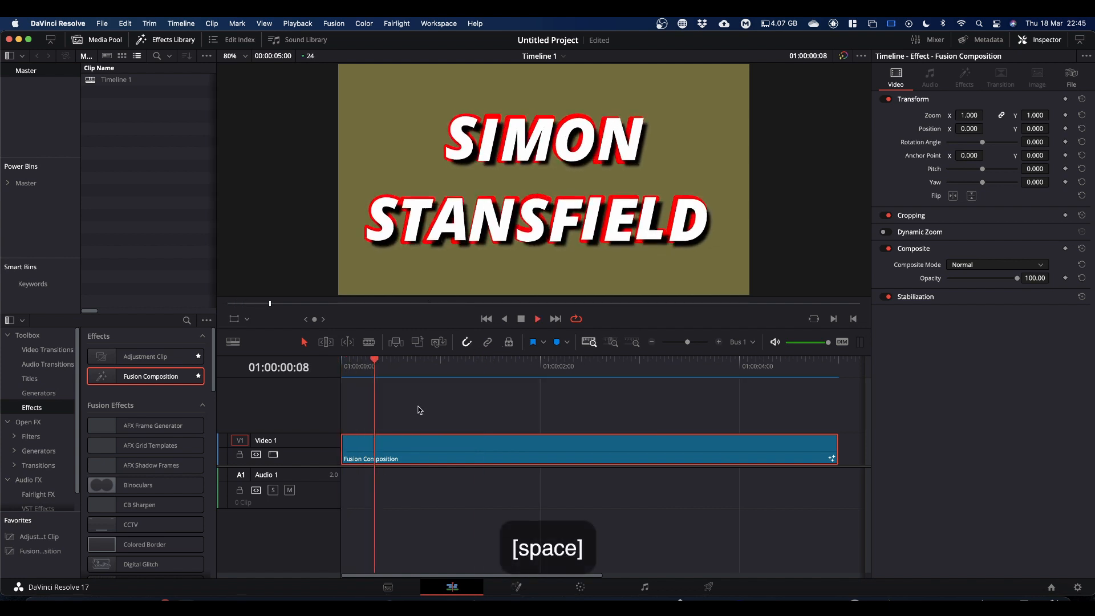